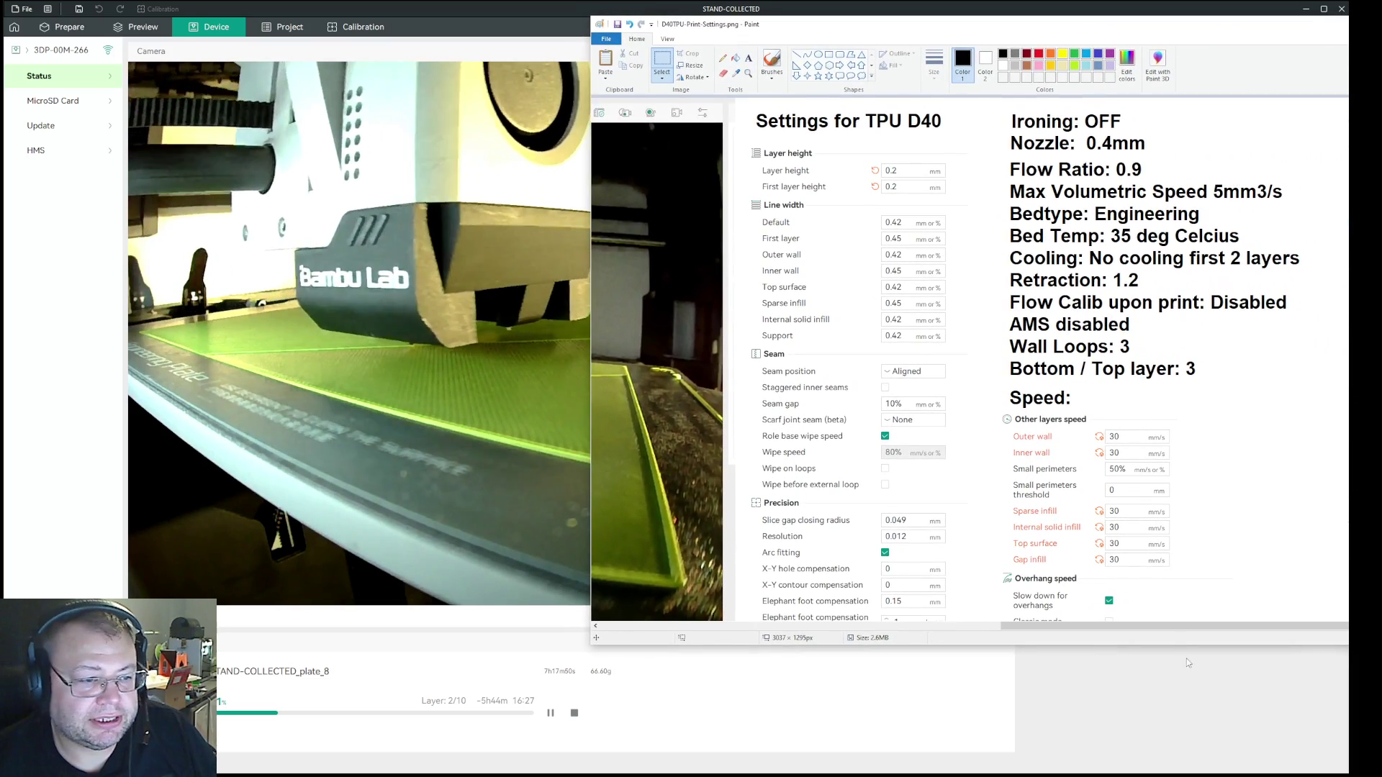
- Stretch the Paint window showing the TPU D40 settings down to the bottom of the screen
{"action": "left_click_drag", "start_coordinate": [1092, 646], "coordinate": [1090, 775]}
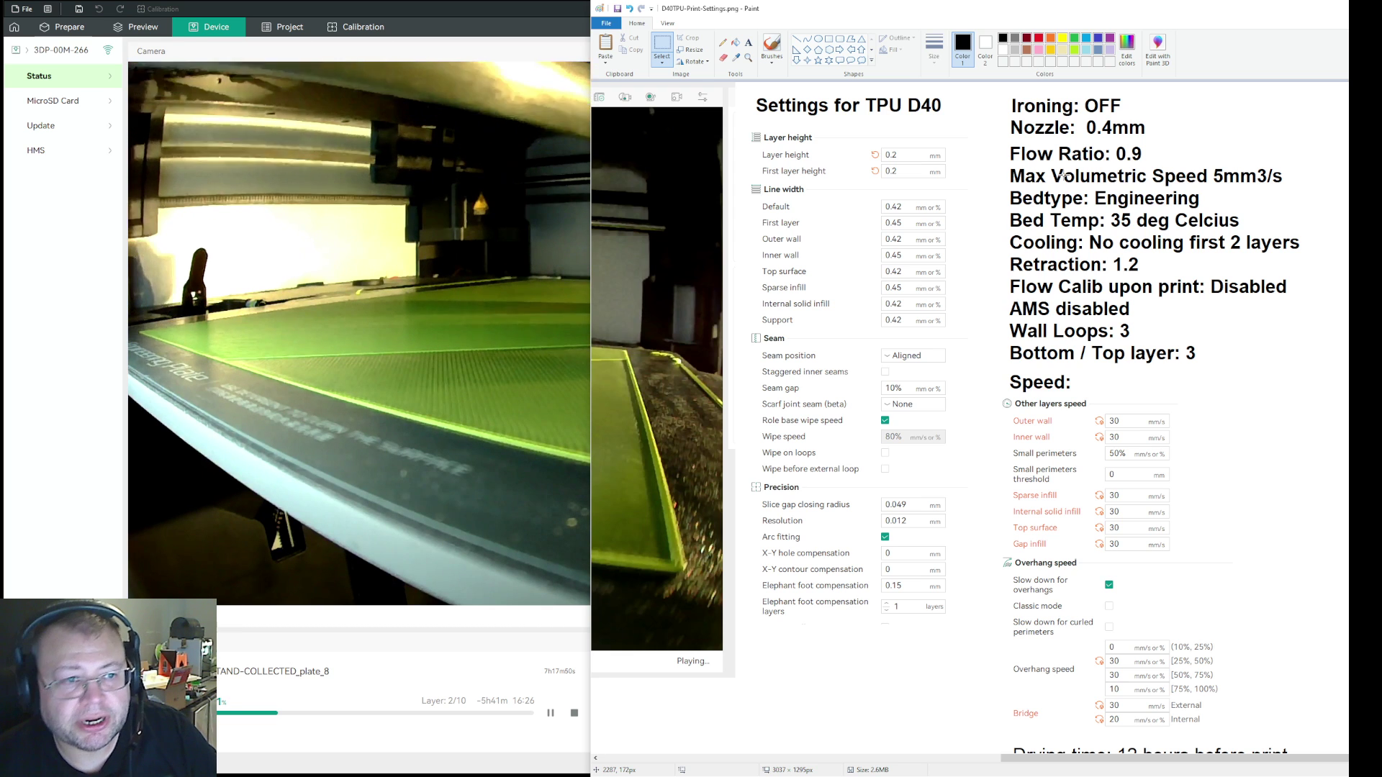
{"action": "scroll", "coordinate": [1167, 428], "scroll_direction": "down", "scroll_amount": 1}
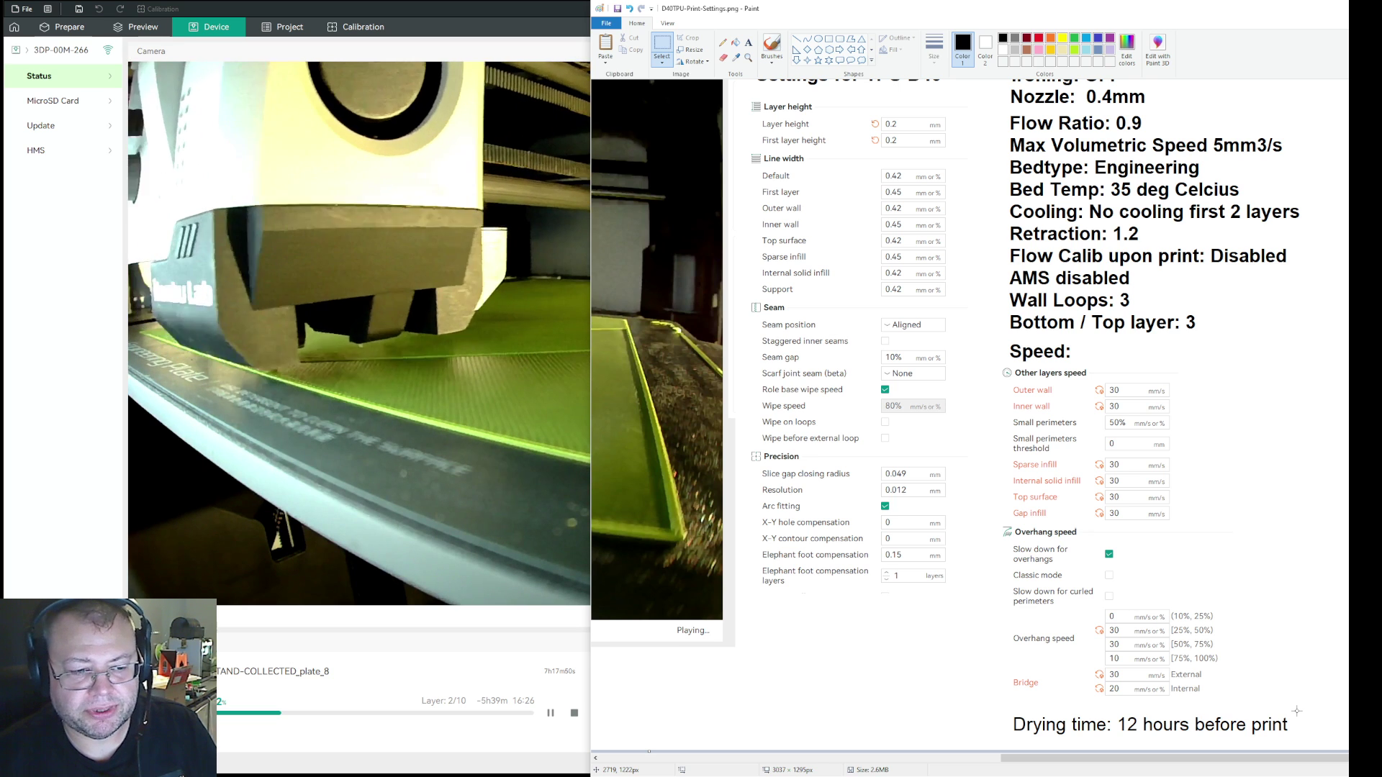
- Scroll the TPU settings image, then hide Paint with Alt+Tab to return to Bambu Studio
{"action": "scroll", "coordinate": [1299, 702], "scroll_direction": "up", "scroll_amount": 1}
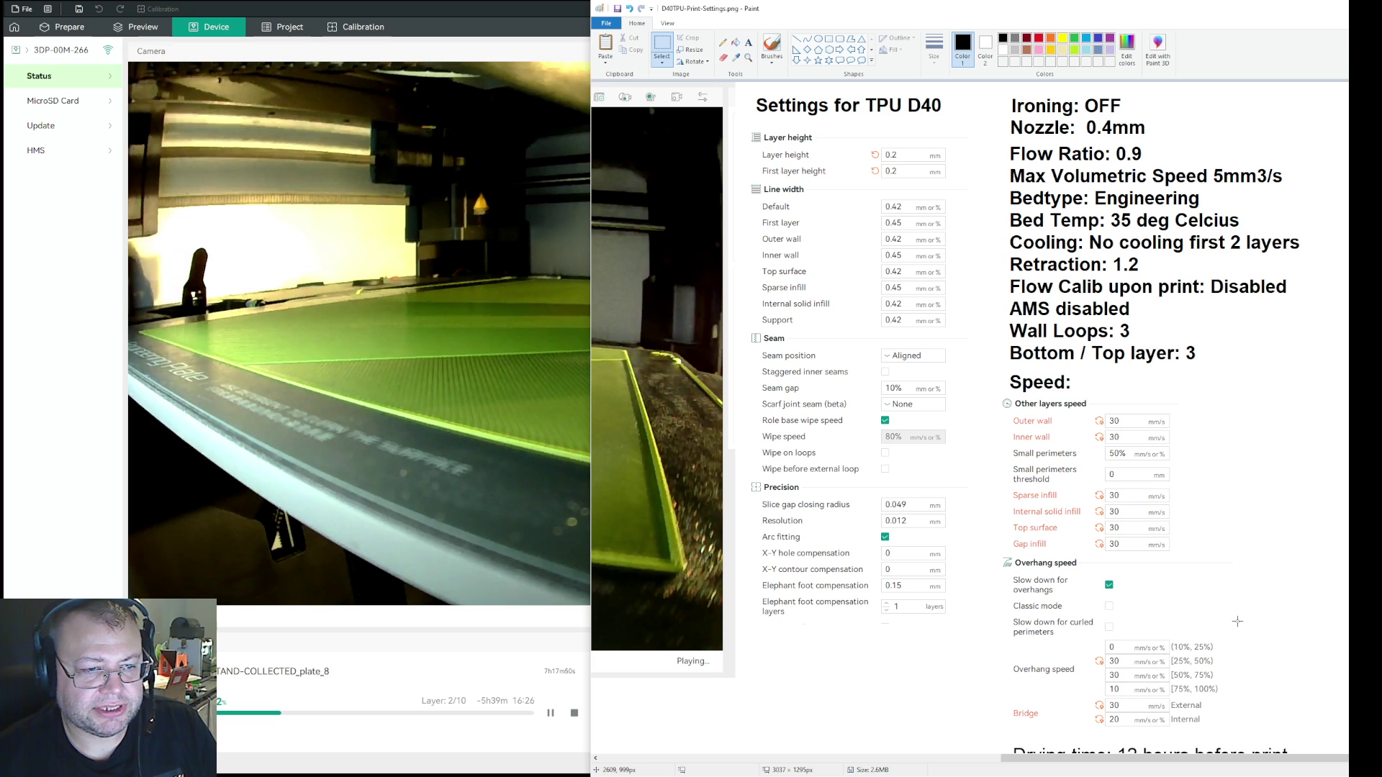
{"action": "scroll", "coordinate": [1241, 621], "scroll_direction": "down", "scroll_amount": 1}
{"action": "scroll", "coordinate": [1243, 621], "scroll_direction": "up", "scroll_amount": 1}
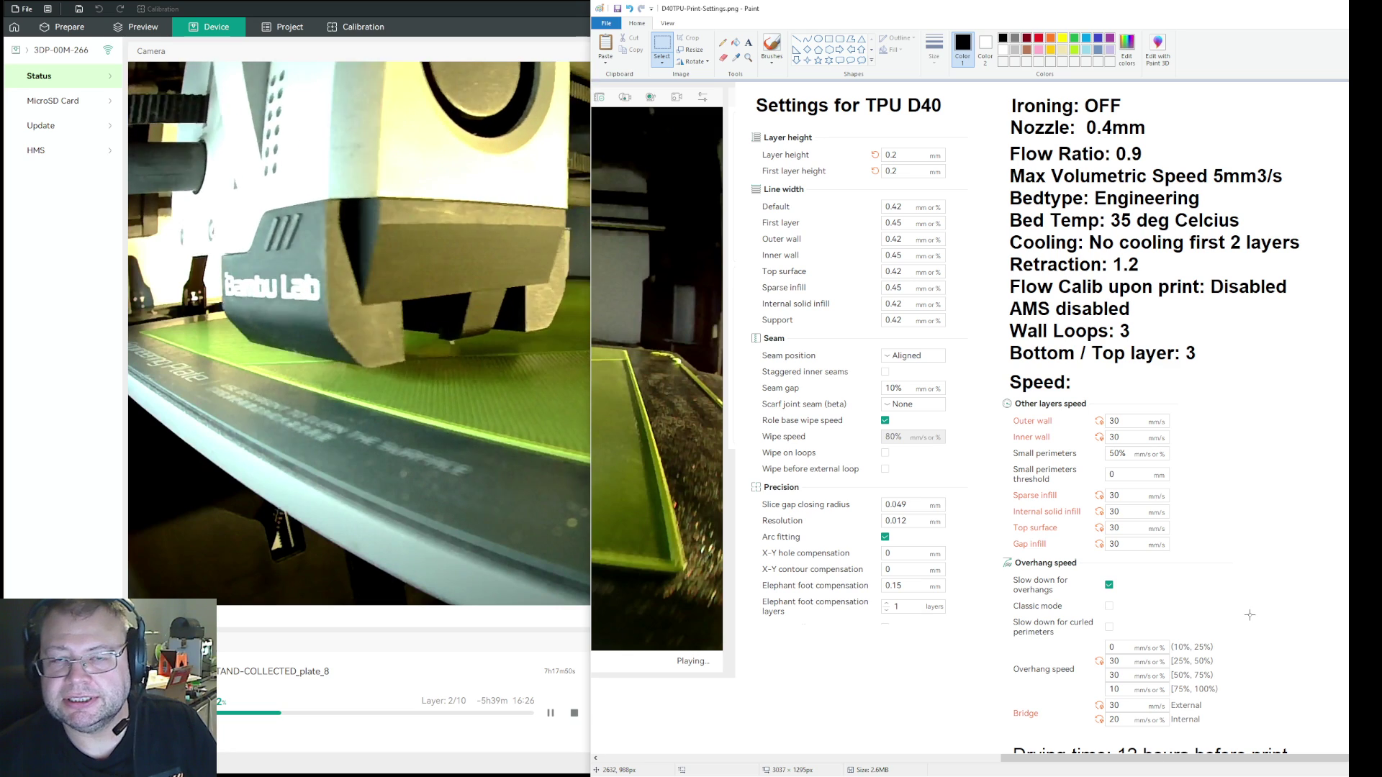
{"action": "key", "text": "alt+Tab"}
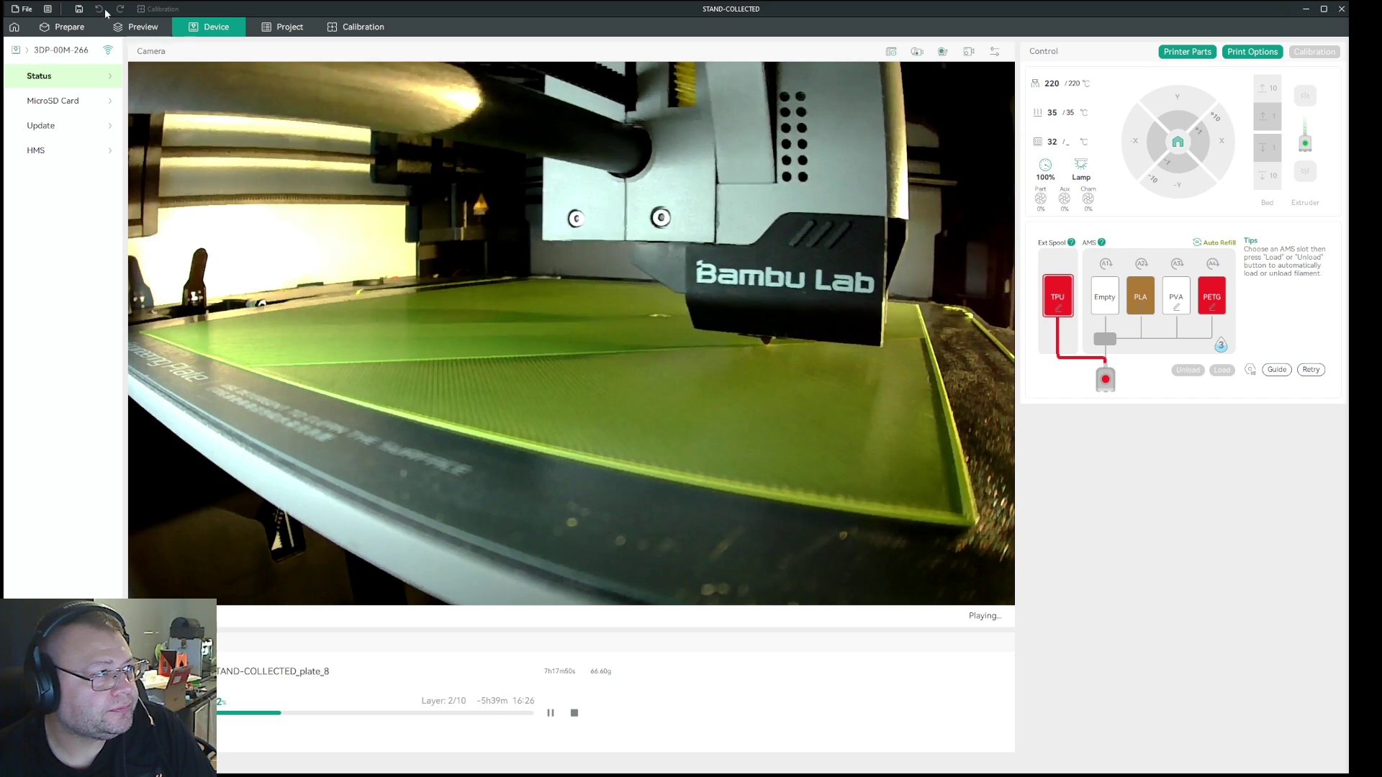
- Preview sliced plate 8, then back in Prepare select Body76-RubberMain3.stl at its hole
{"action": "left_click", "coordinate": [69, 26]}
{"action": "key", "text": "Tab"}
{"action": "scroll", "coordinate": [864, 438], "scroll_direction": "up", "scroll_amount": 10}
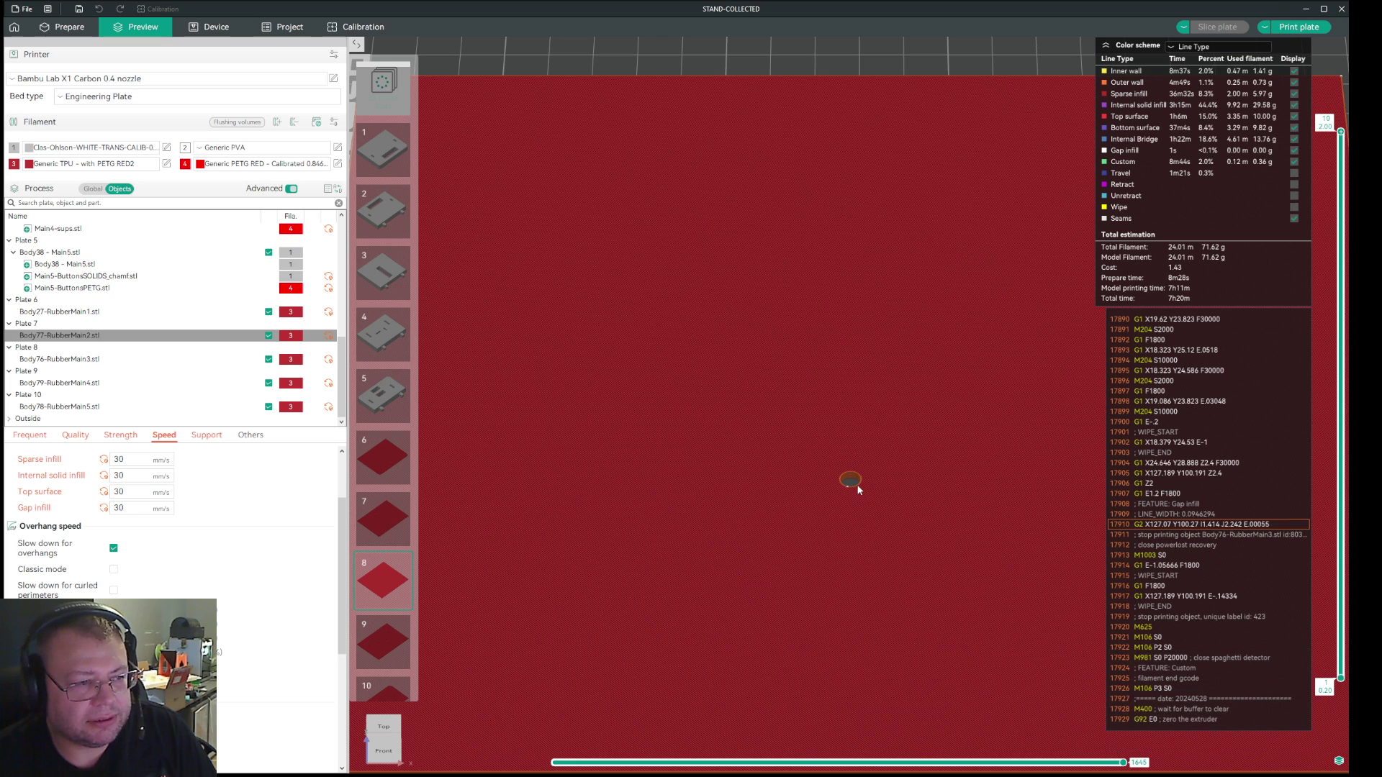
{"action": "left_click", "coordinate": [68, 27]}
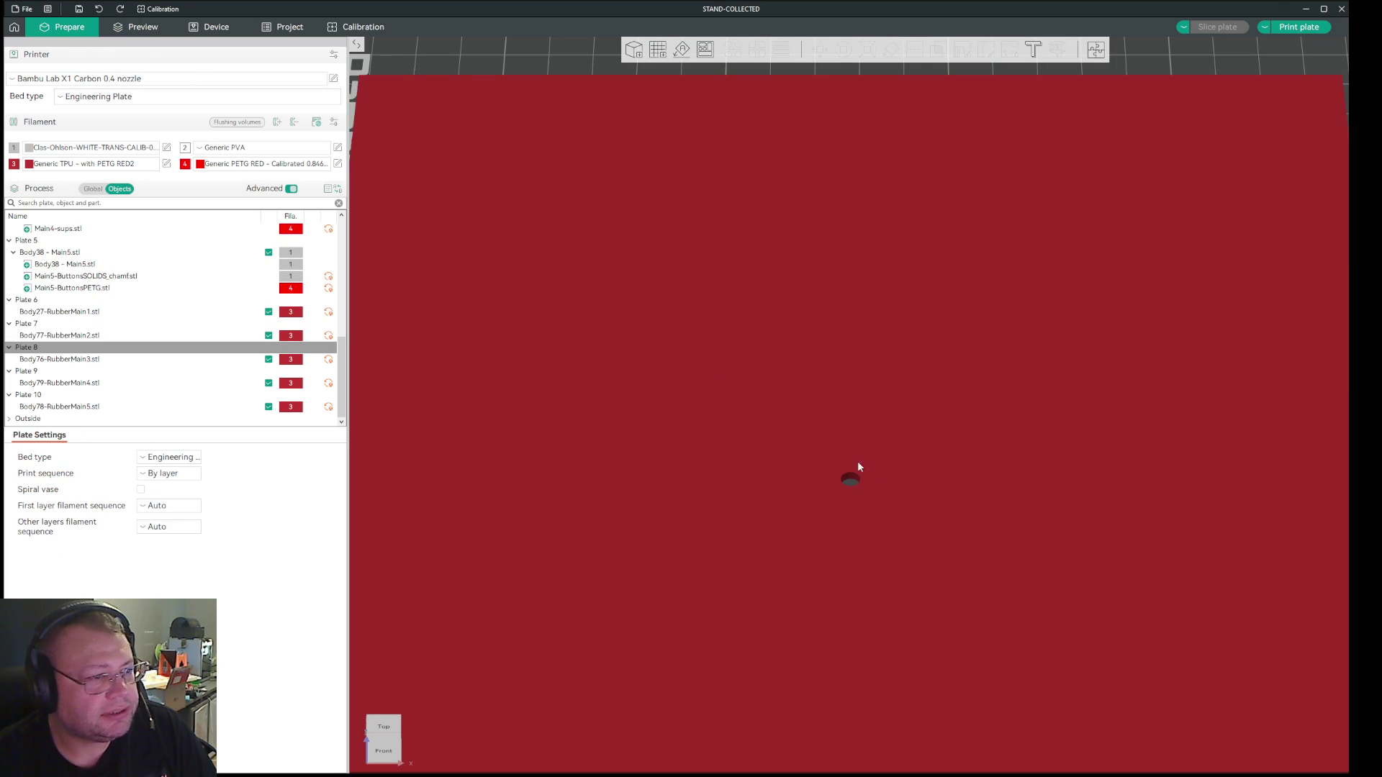
{"action": "middle_click_drag", "start_coordinate": [968, 607], "coordinate": [862, 375]}
{"action": "left_click", "coordinate": [864, 382]}
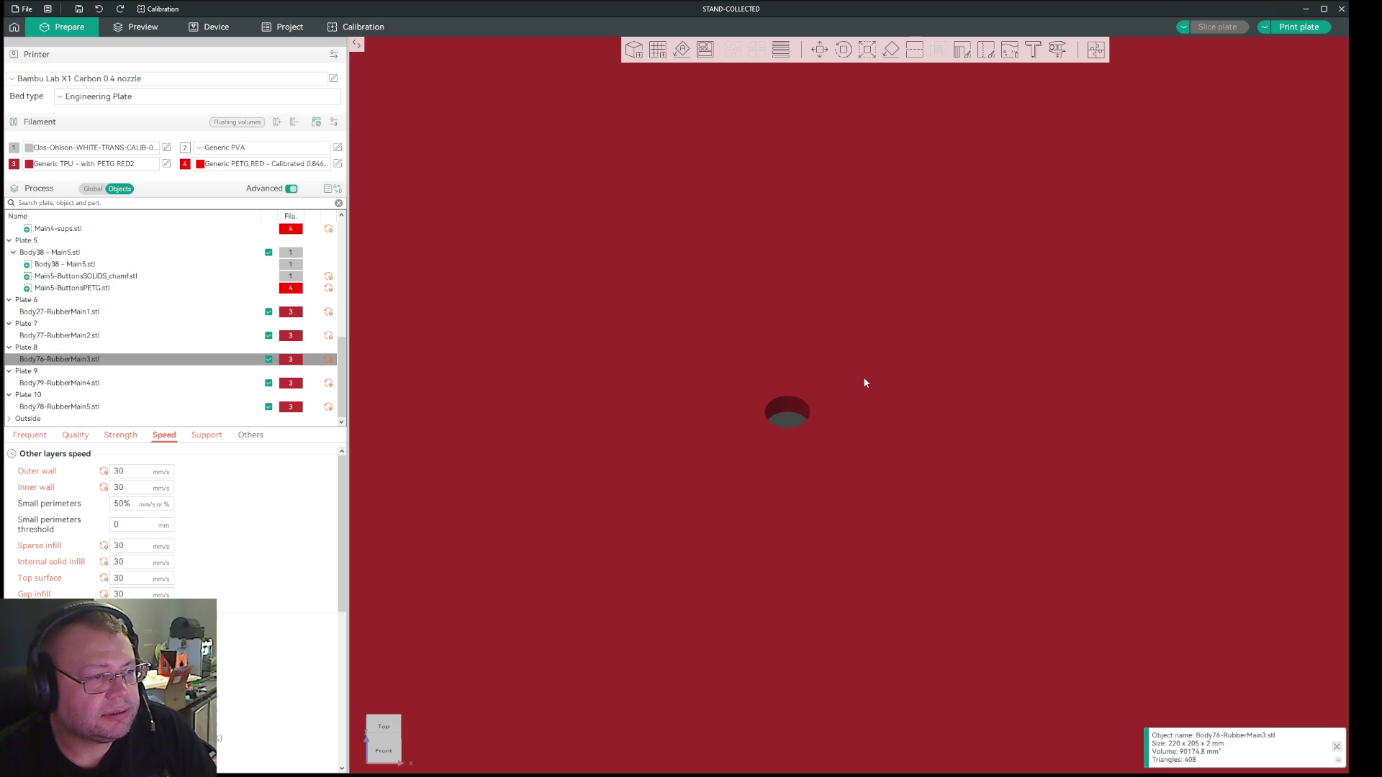
- Measure the Body76-RubberMain3.stl hole rim as a 4.000 mm circle, exit Measure, and zoom out
{"action": "left_click", "coordinate": [1056, 50]}
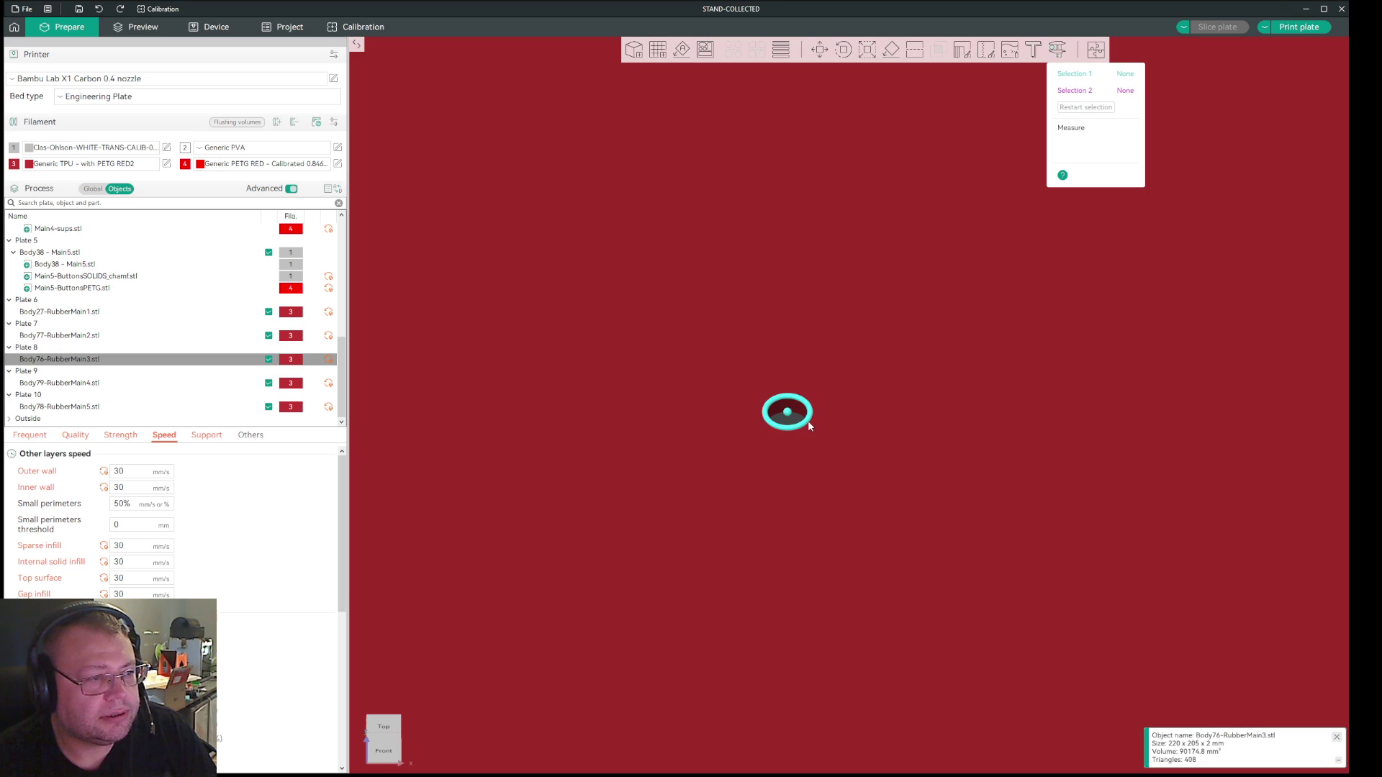
{"action": "left_click", "coordinate": [806, 418]}
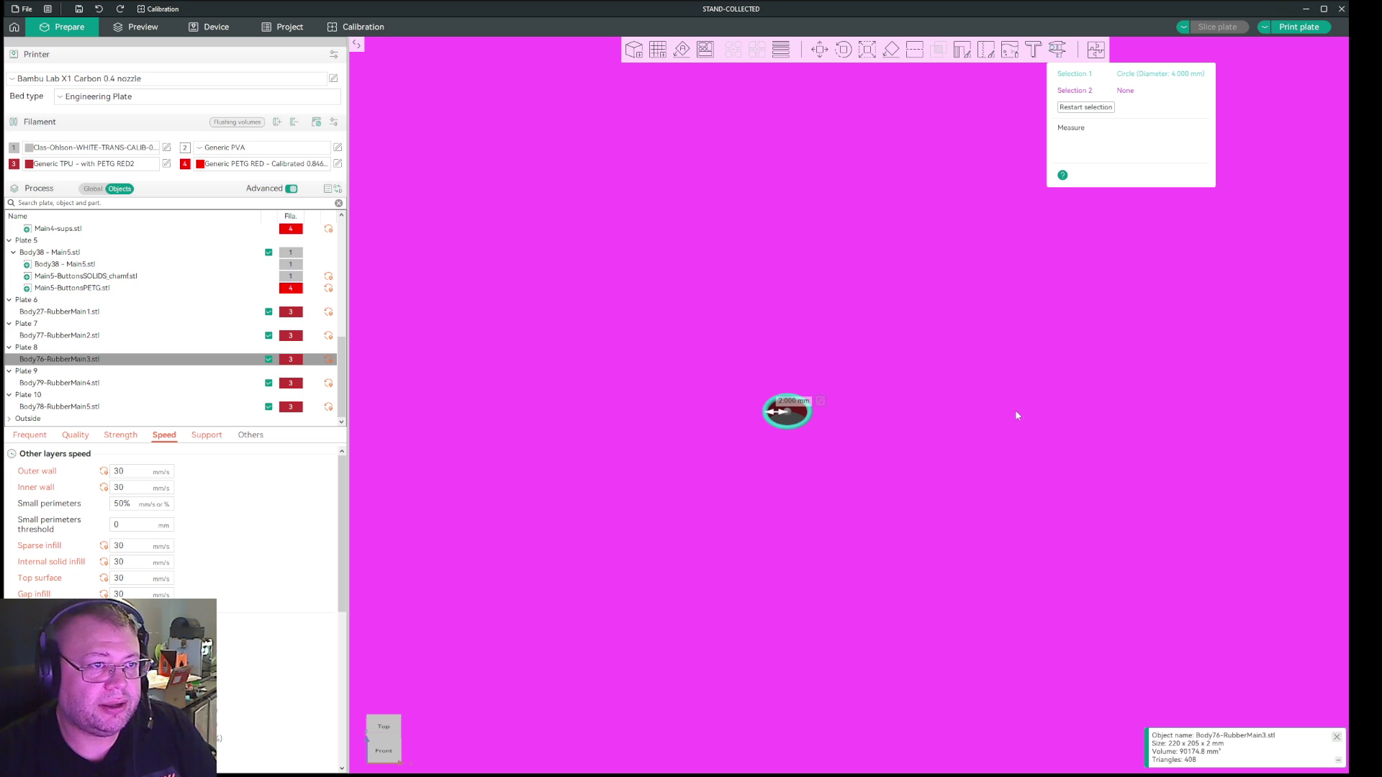
{"action": "left_click", "coordinate": [1058, 50]}
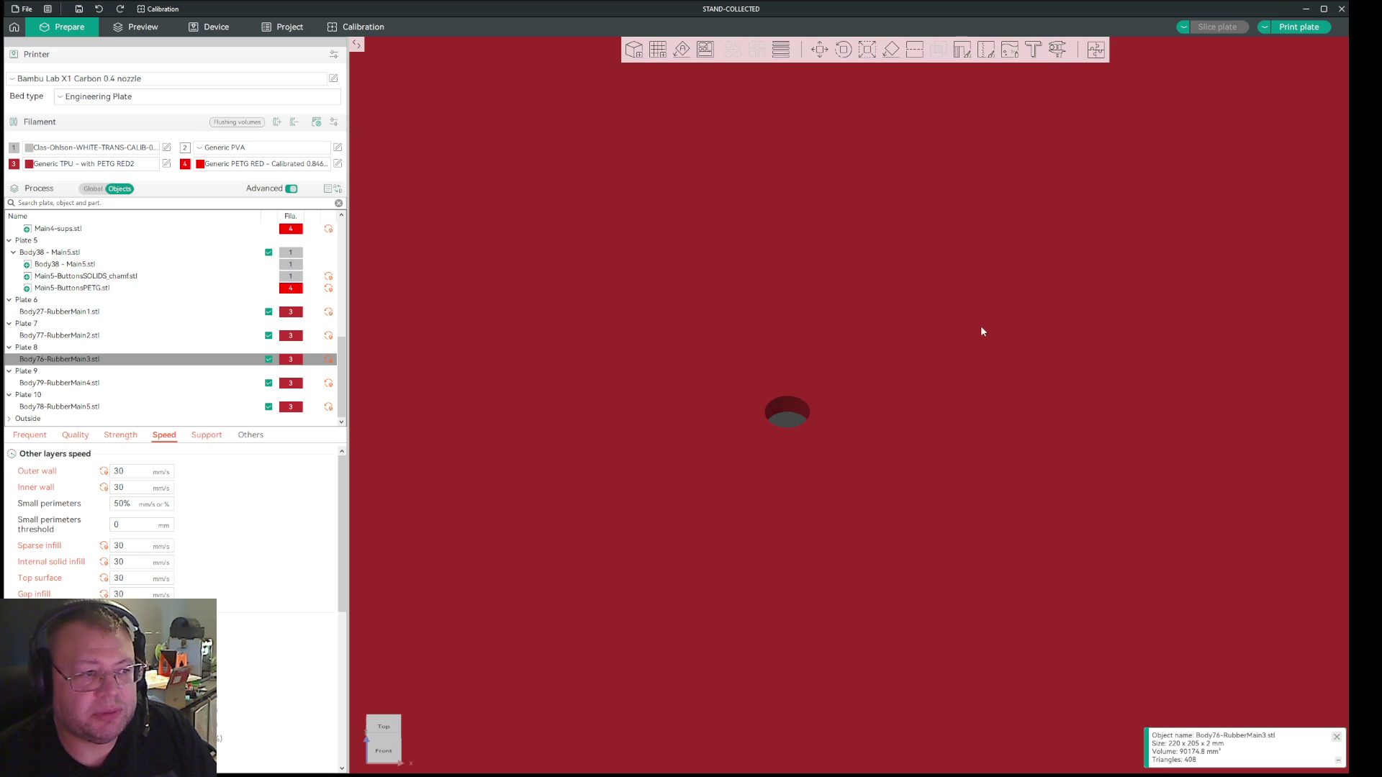
{"action": "scroll", "coordinate": [979, 331], "scroll_direction": "down", "scroll_amount": 8}
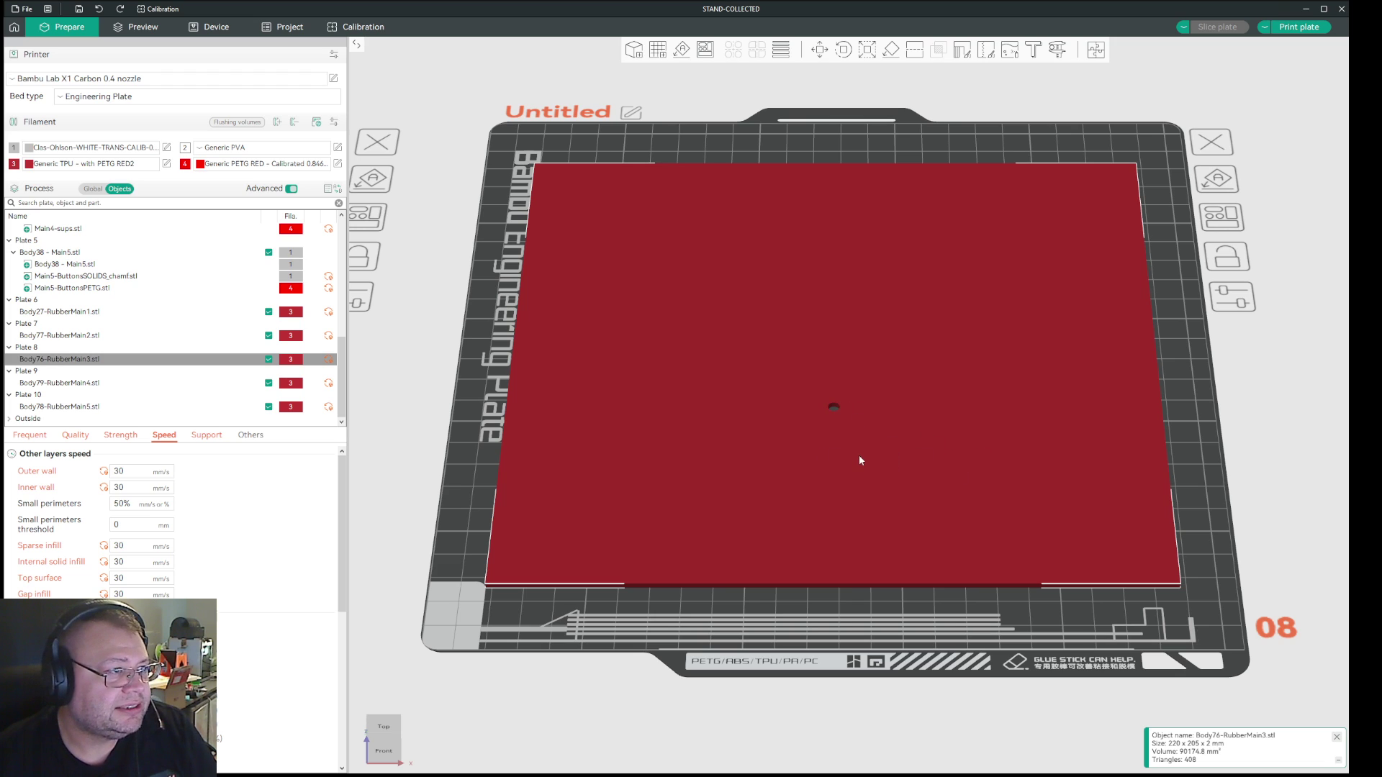
- View plate 04 from underneath and open Body39-Main4.stl alone in the painting tool
{"action": "scroll", "coordinate": [821, 466], "scroll_direction": "down", "scroll_amount": 5}
{"action": "scroll", "coordinate": [805, 429], "scroll_direction": "down", "scroll_amount": 3}
{"action": "scroll", "coordinate": [857, 237], "scroll_direction": "up", "scroll_amount": 2}
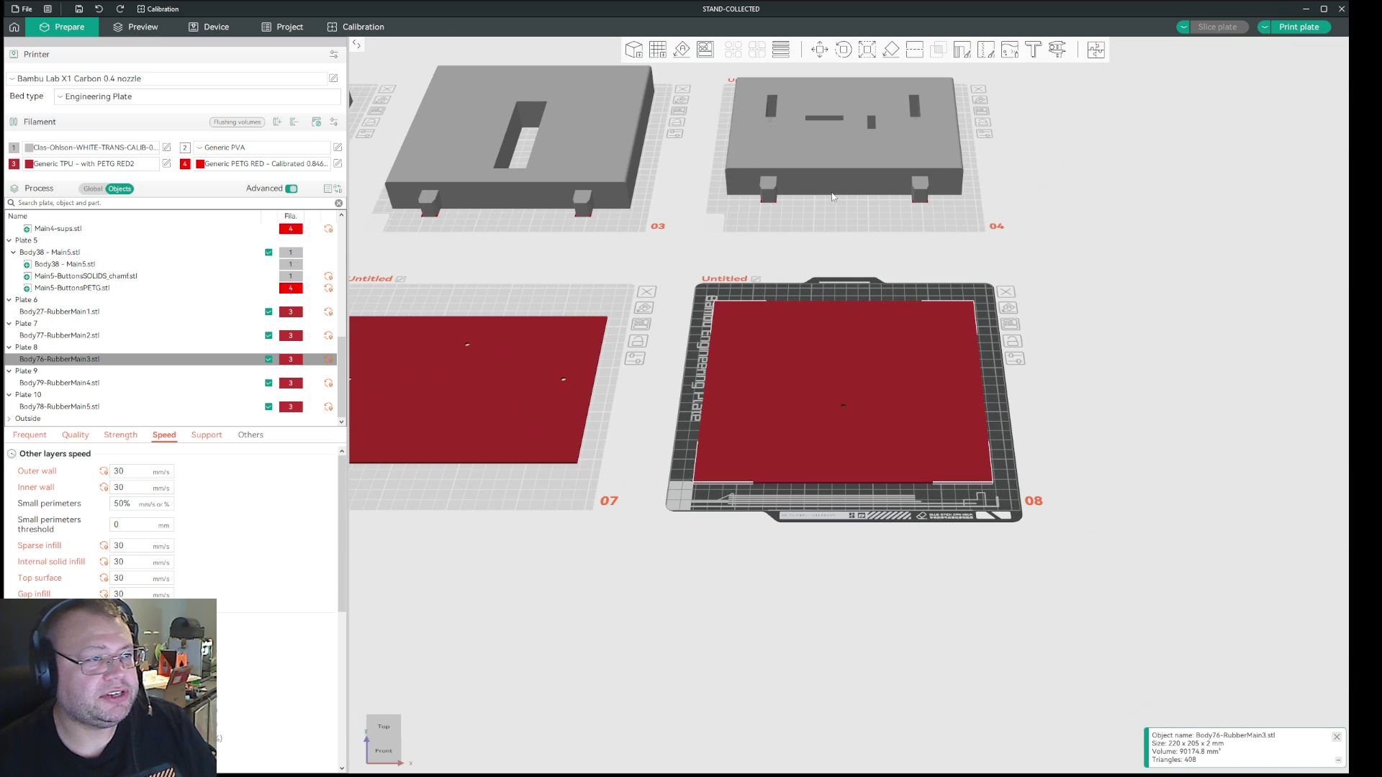
{"action": "left_click", "coordinate": [856, 242]}
{"action": "left_click_drag", "start_coordinate": [856, 243], "coordinate": [977, 520]}
{"action": "left_click_drag", "start_coordinate": [1022, 382], "coordinate": [1013, 325]}
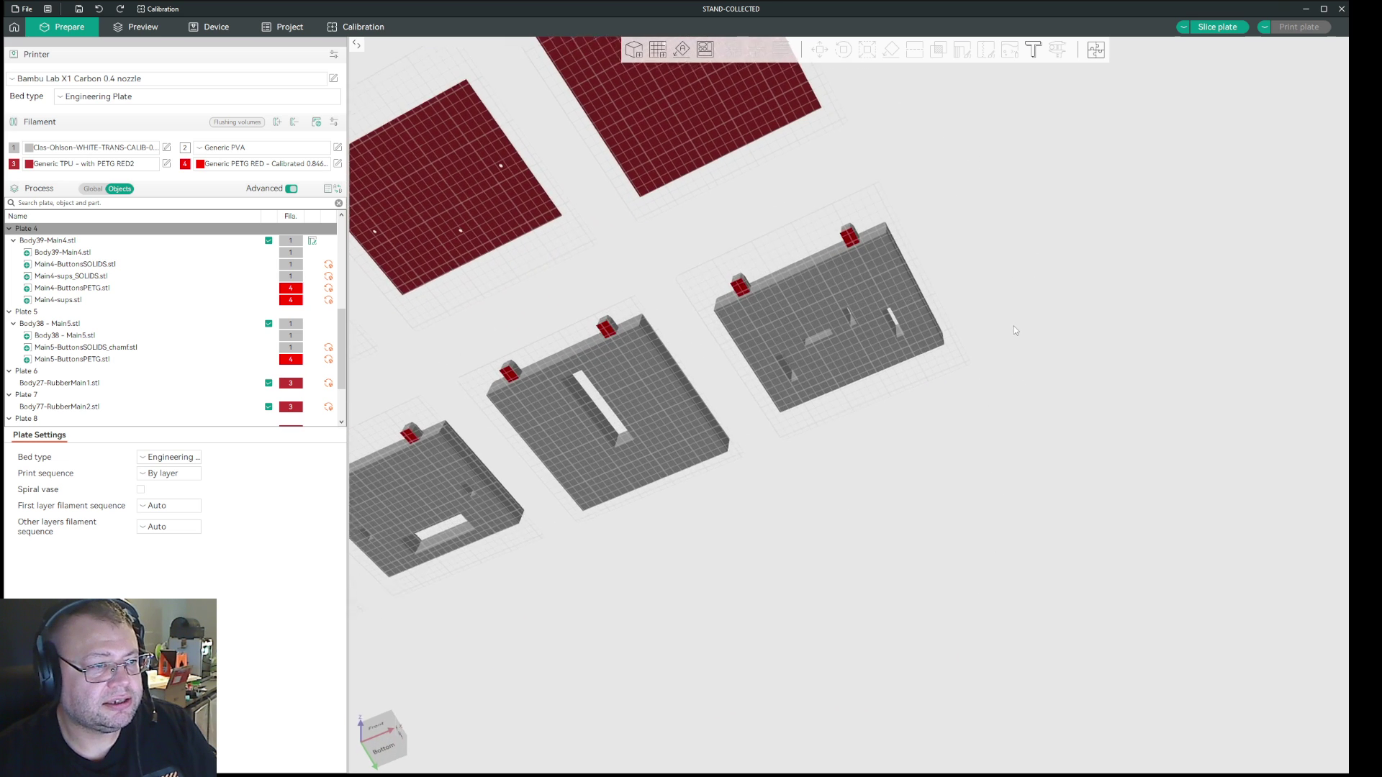
{"action": "left_click", "coordinate": [860, 328]}
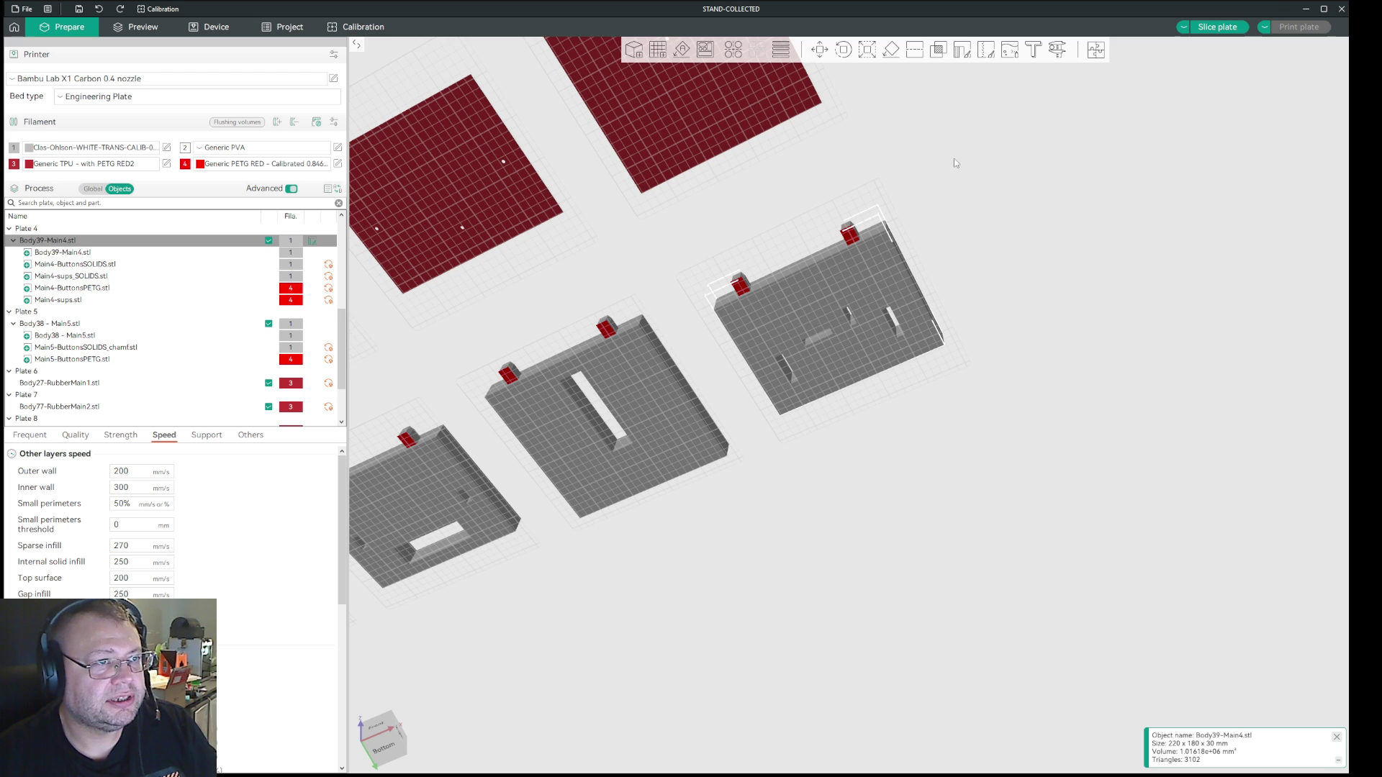
{"action": "left_click", "coordinate": [959, 52]}
- Zoom into Body39-Main4's underside to confirm the embossed number 4
{"action": "scroll", "coordinate": [898, 305], "scroll_direction": "up", "scroll_amount": 10}
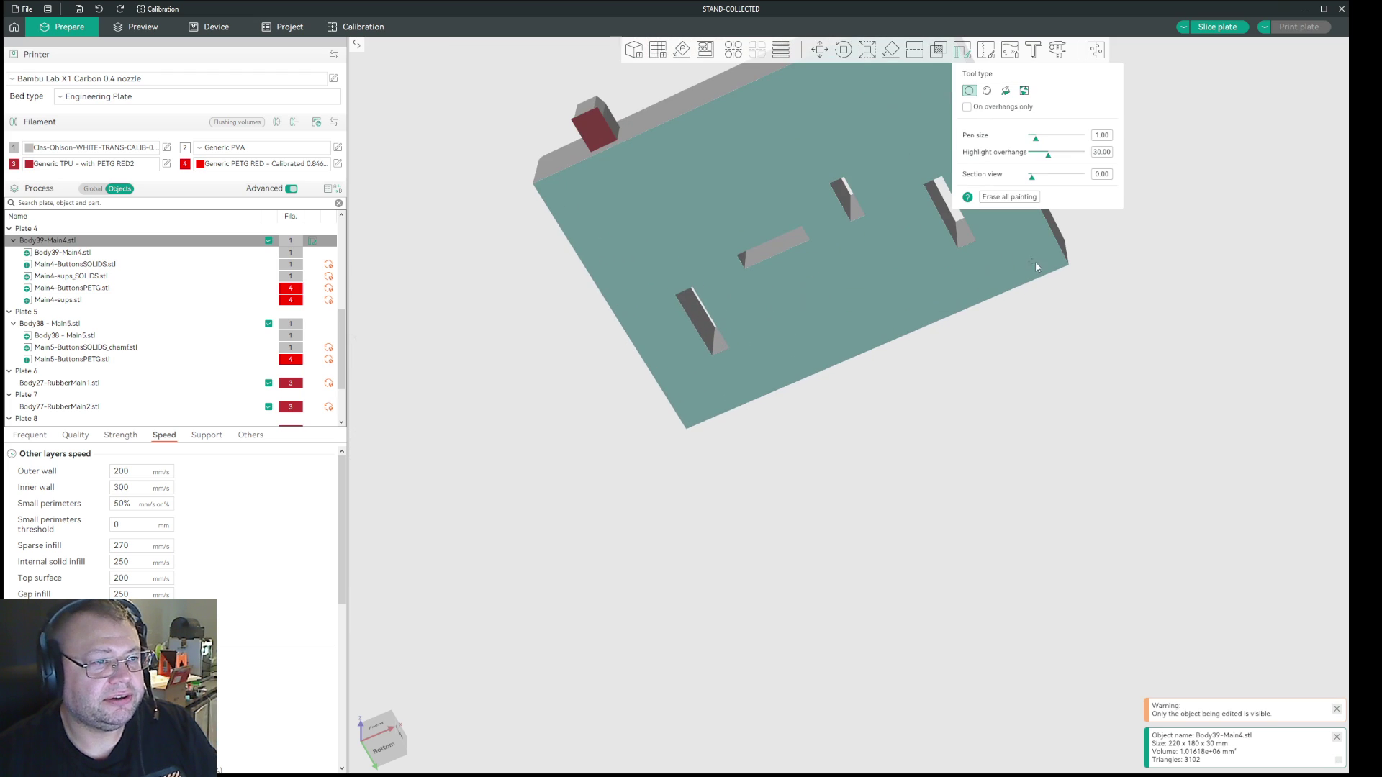
{"action": "mouse_move", "coordinate": [1151, 264]}
{"action": "middle_mouse_down"}
{"action": "mouse_move", "coordinate": [1135, 317]}
{"action": "mouse_move", "coordinate": [945, 400]}
{"action": "middle_mouse_up"}
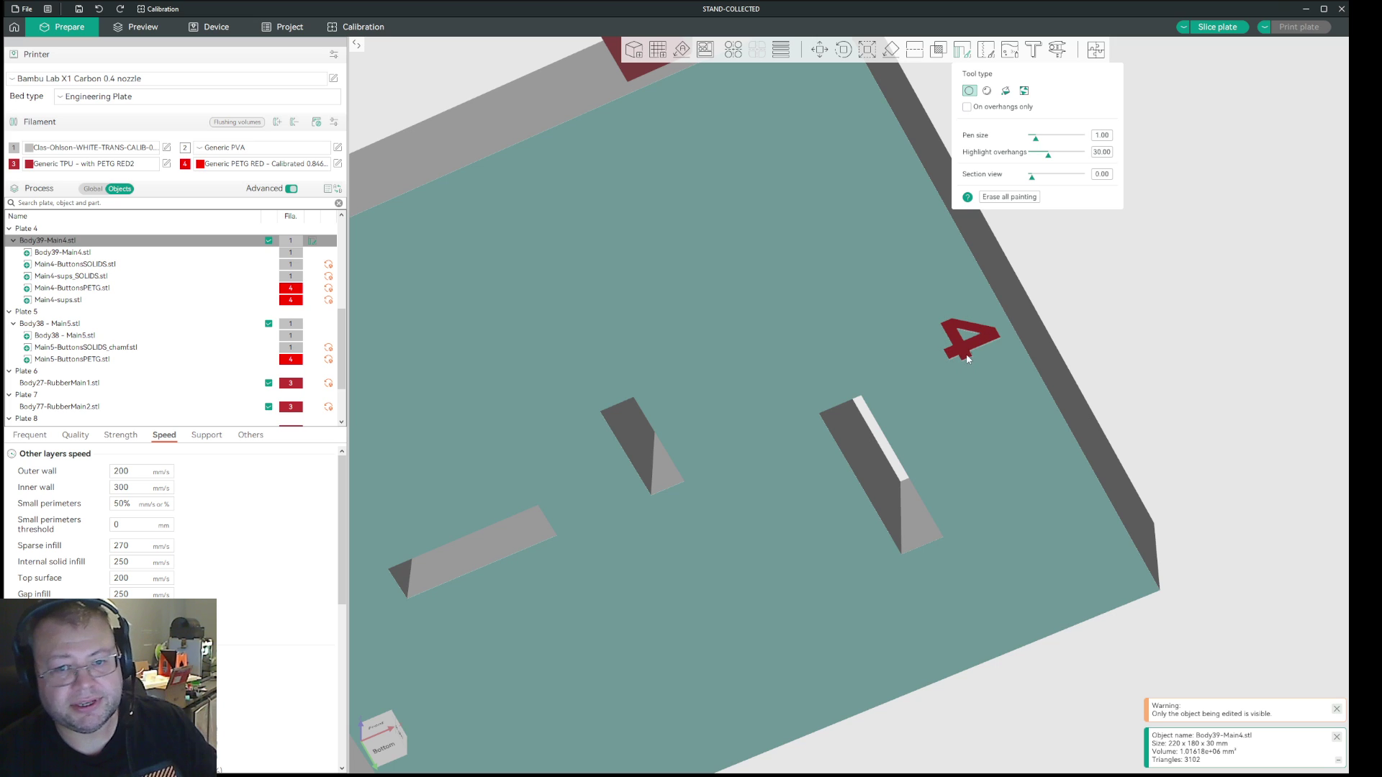
{"action": "scroll", "coordinate": [996, 427], "scroll_direction": "down", "scroll_amount": 10}
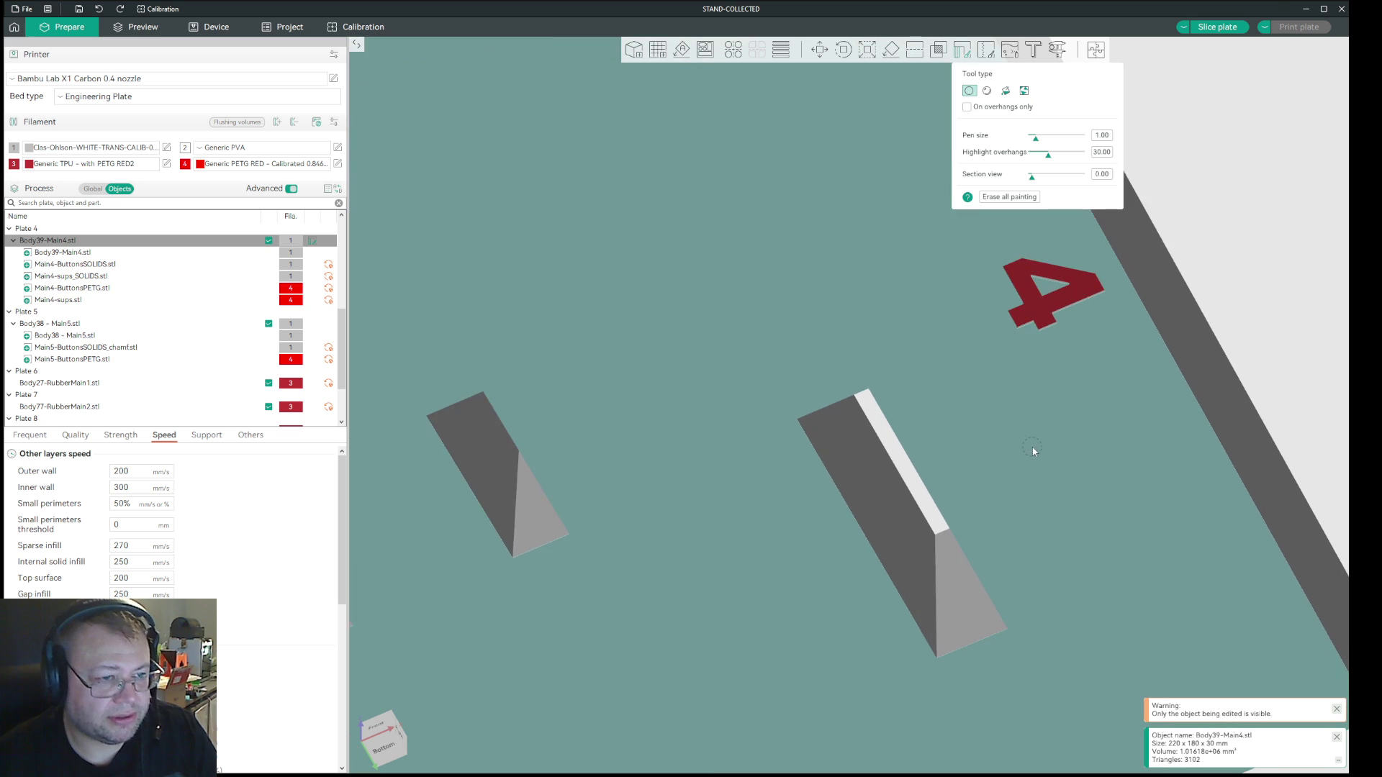
- Exit painting mode, look over plates 03 and 04, and show the Device tab
{"action": "left_click_drag", "start_coordinate": [1152, 358], "coordinate": [1146, 375]}
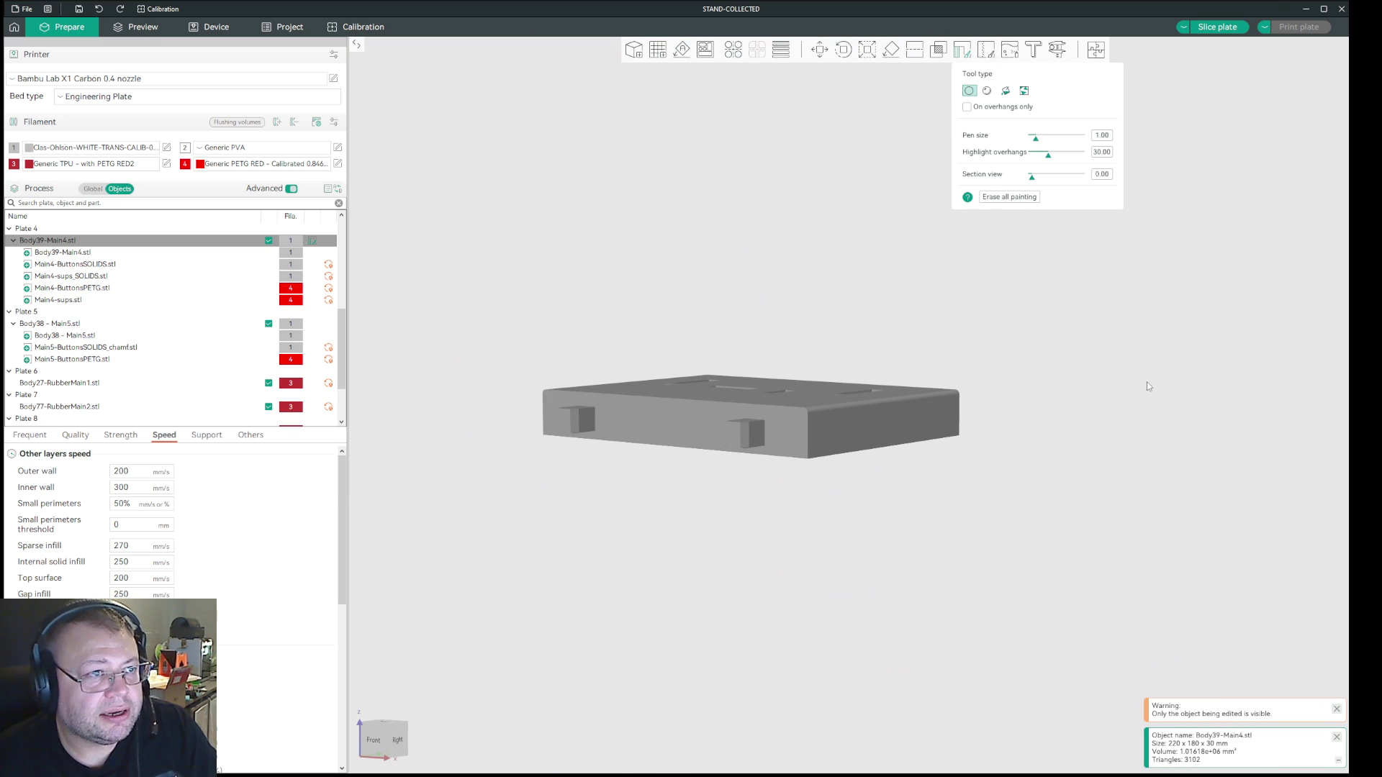
{"action": "left_click", "coordinate": [961, 51]}
{"action": "left_click_drag", "start_coordinate": [1028, 296], "coordinate": [1060, 418]}
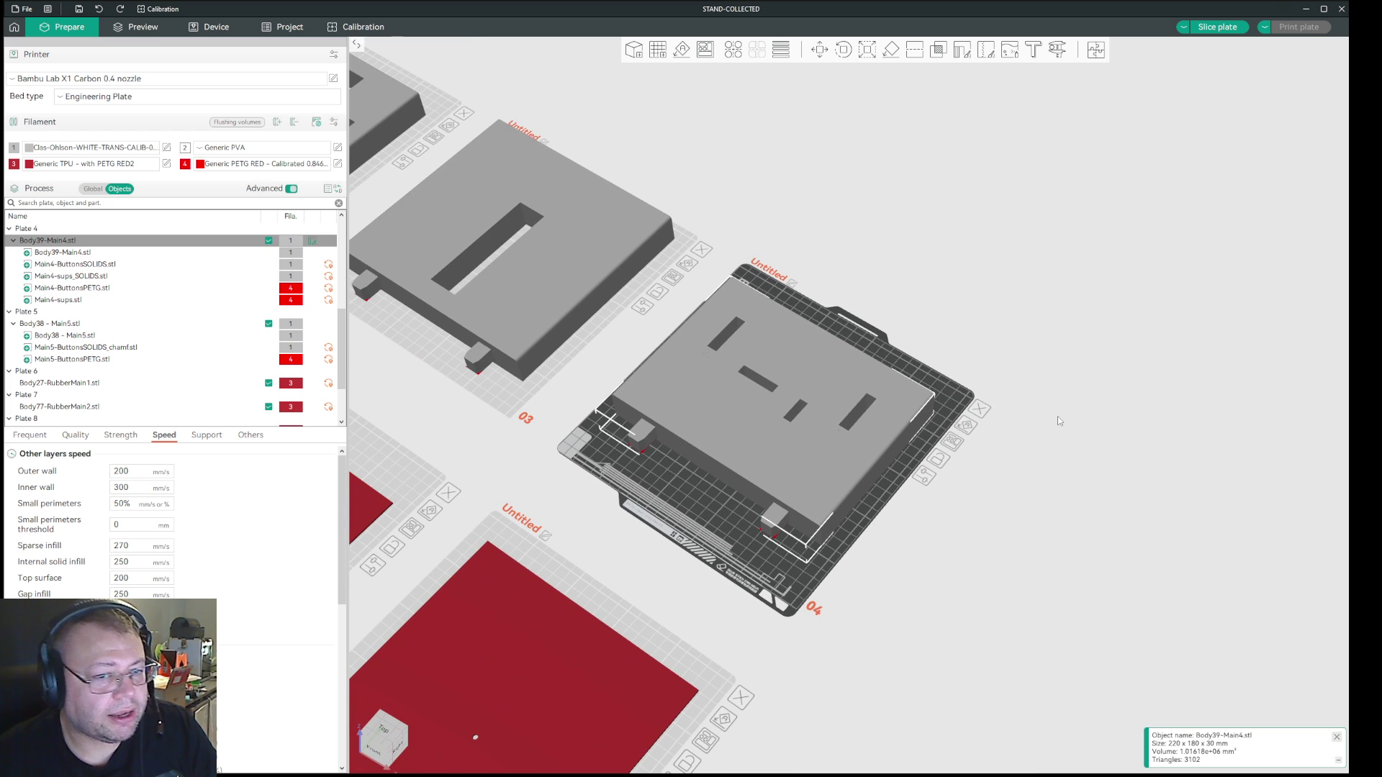
{"action": "scroll", "coordinate": [1057, 417], "scroll_direction": "up", "scroll_amount": 3}
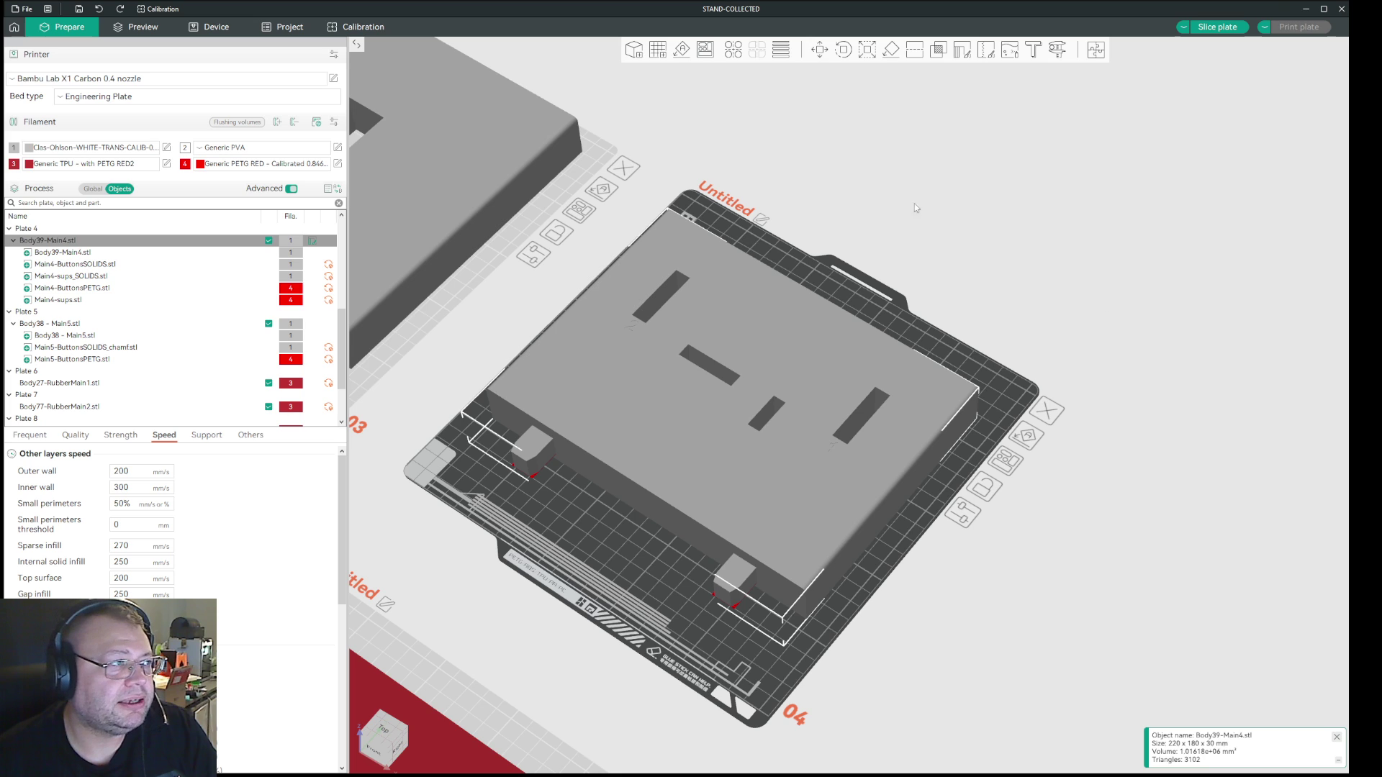
{"action": "left_click", "coordinate": [239, 32]}
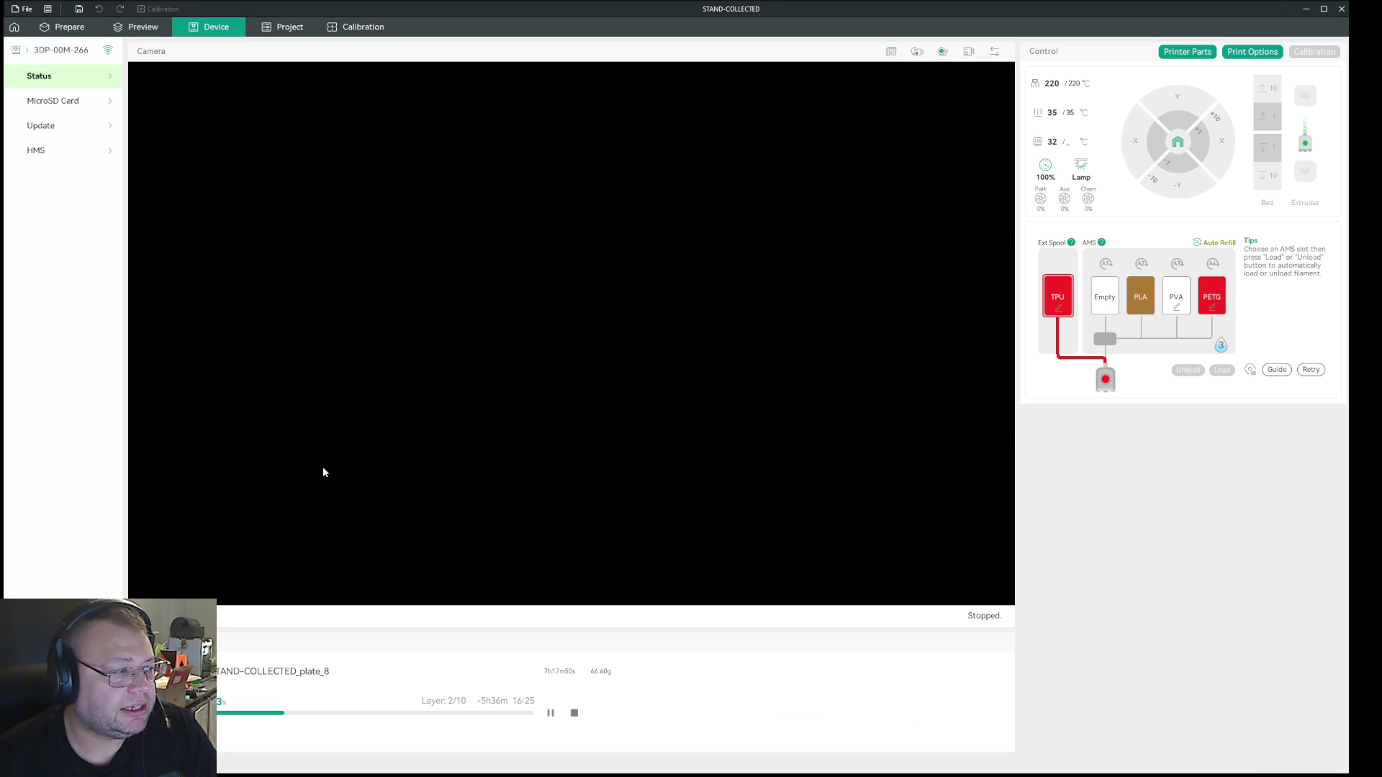